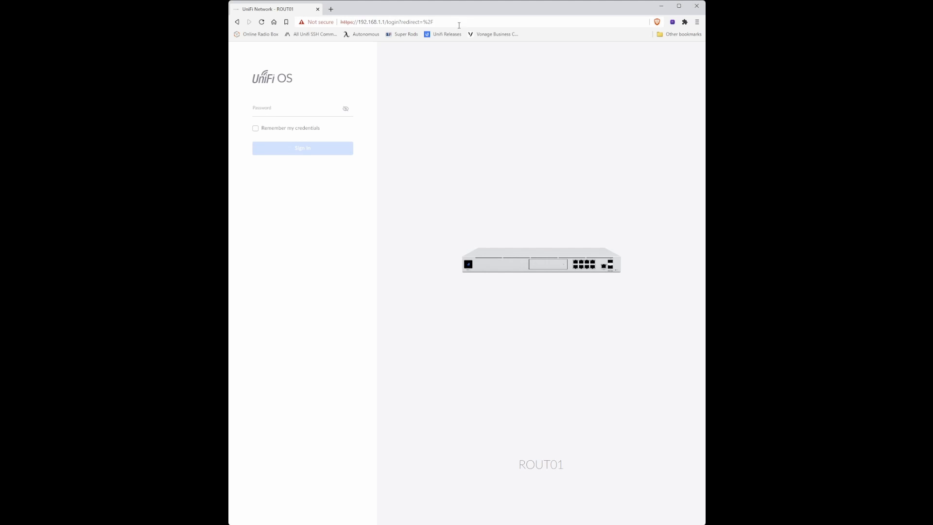
# Step: Load the router's login page at 192.168.1.1
pyautogui.click(461, 22)
pyautogui.write('19+')
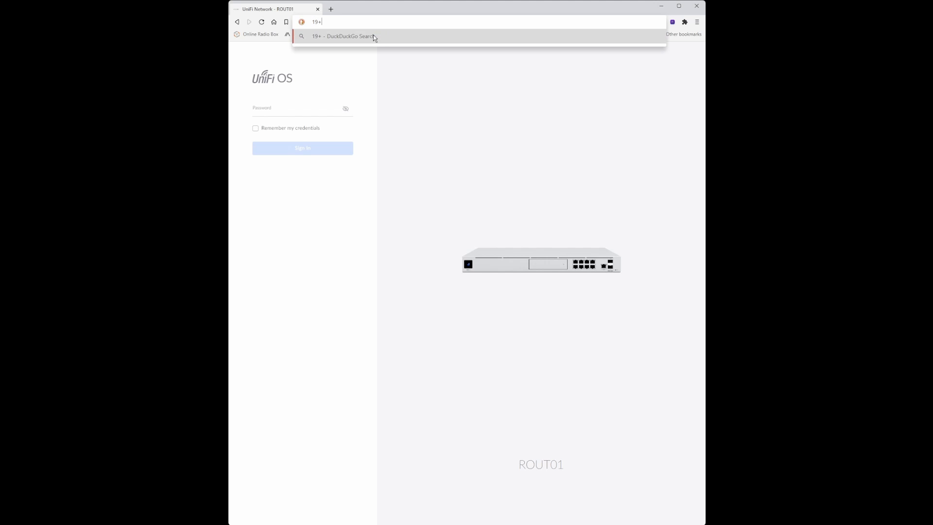
pyautogui.press('BackSpace')
pyautogui.write('2.168')
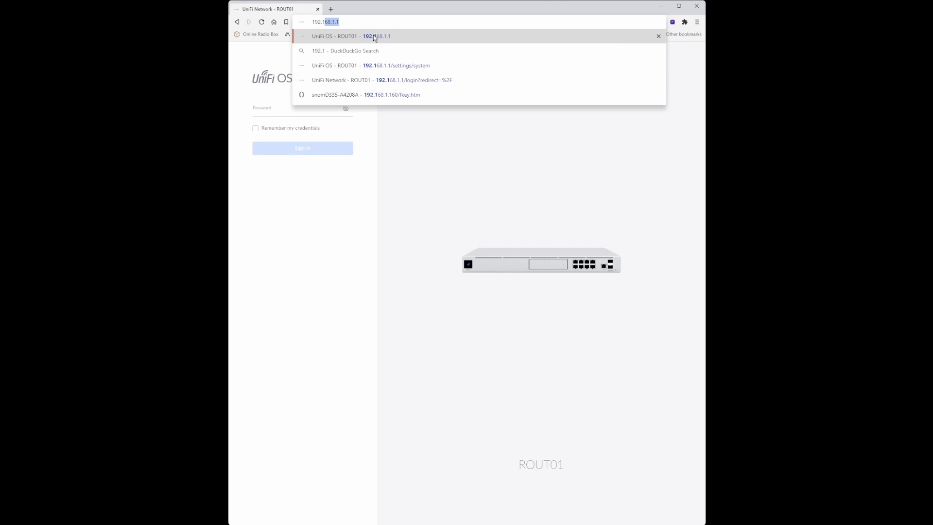
pyautogui.write('.1.1')
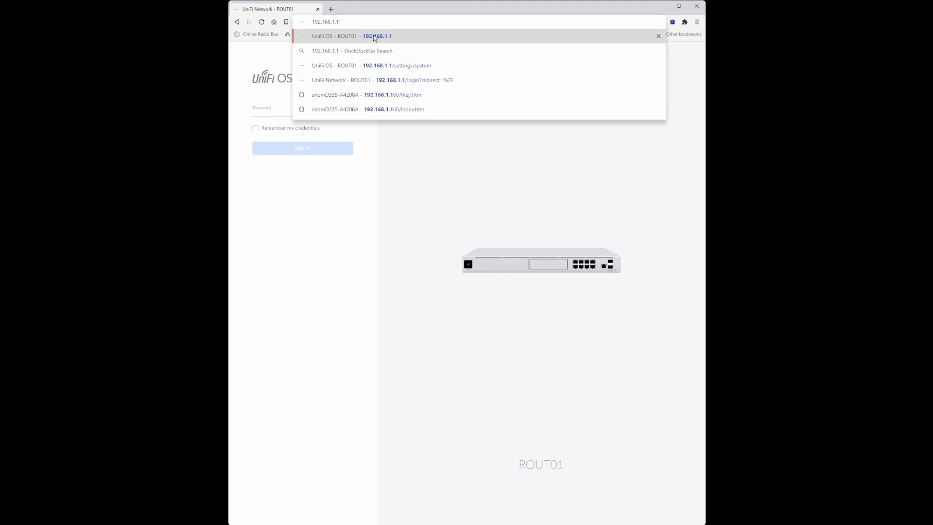
pyautogui.press('Return')
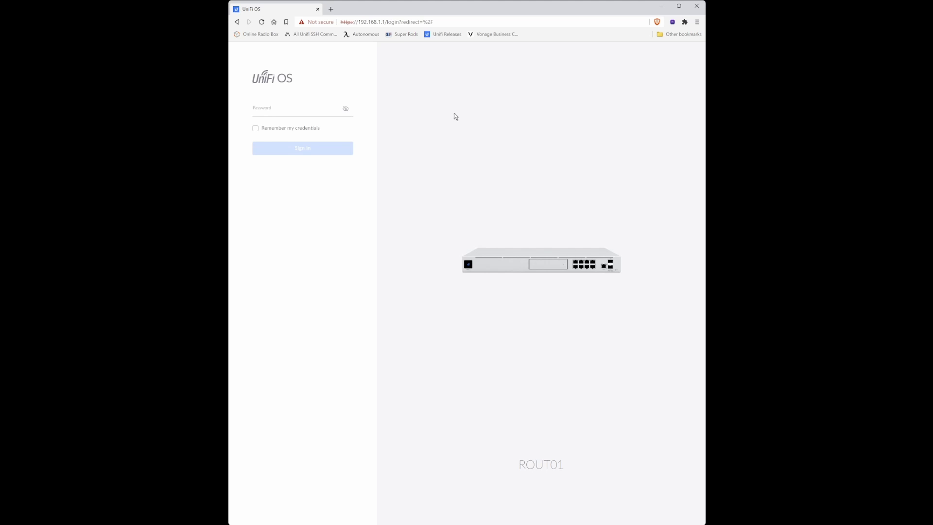
# Step: Sign in to the router with the account password and add the detected USW Pro 24 switch
pyautogui.click(291, 112)
pyautogui.hotkey('ctrl', 'v')
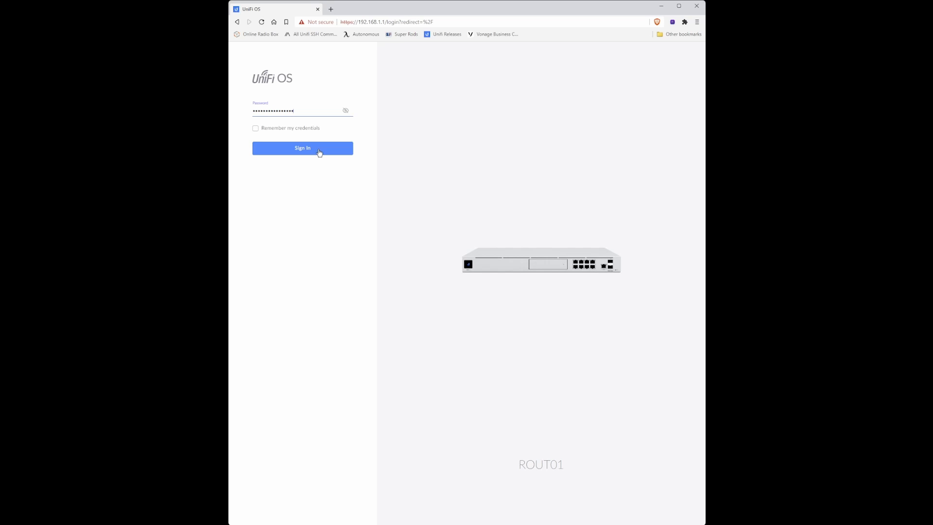
pyautogui.click(313, 152)
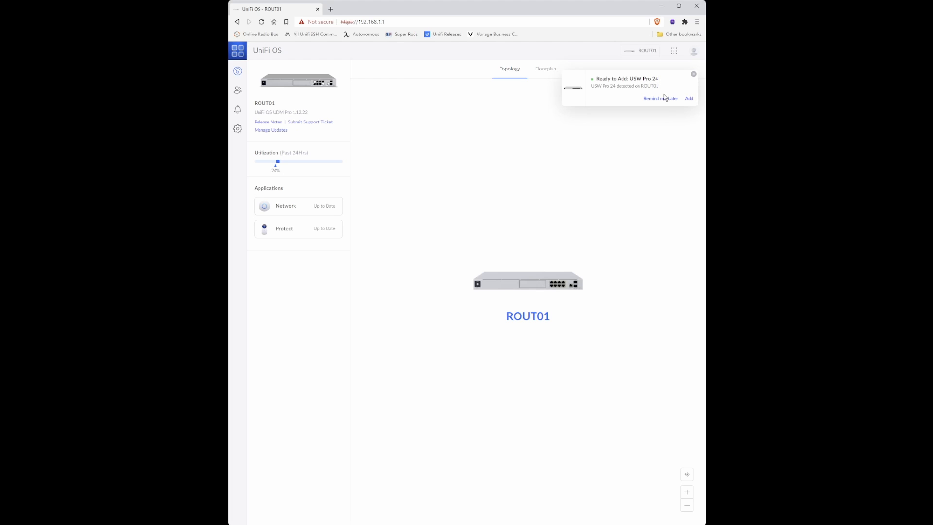
pyautogui.click(689, 99)
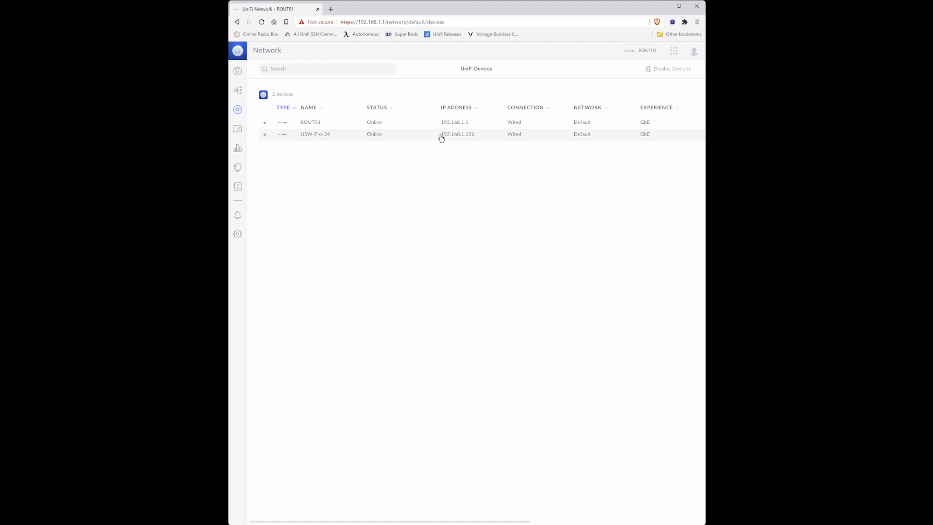
# Step: Examine the USW-Pro-24 switch's overview and the status of its individual ports, including port 19
pyautogui.click(415, 139)
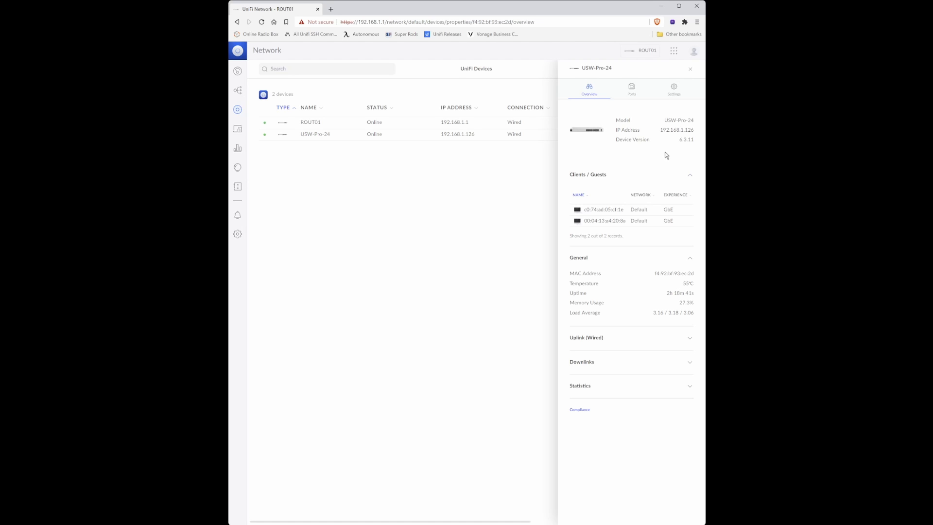
pyautogui.click(633, 90)
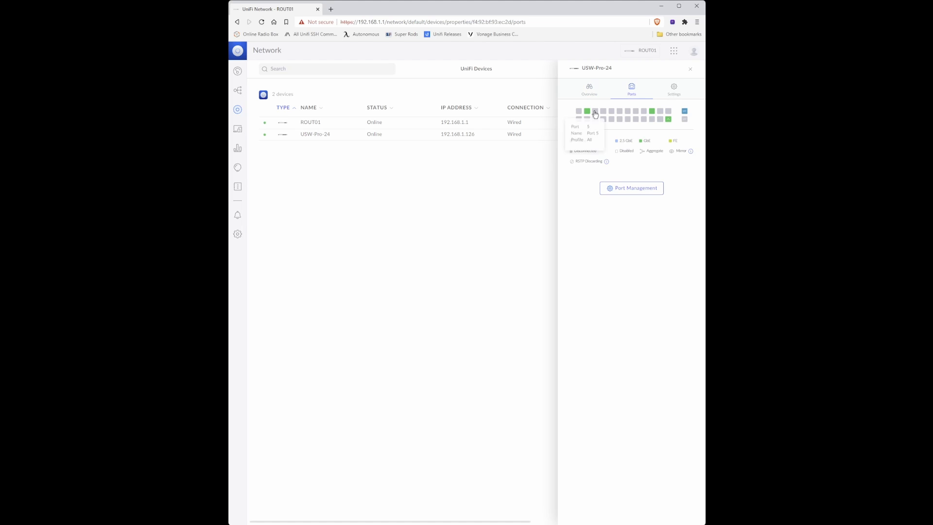
pyautogui.moveTo(589, 116)
pyautogui.moveTo(655, 116)
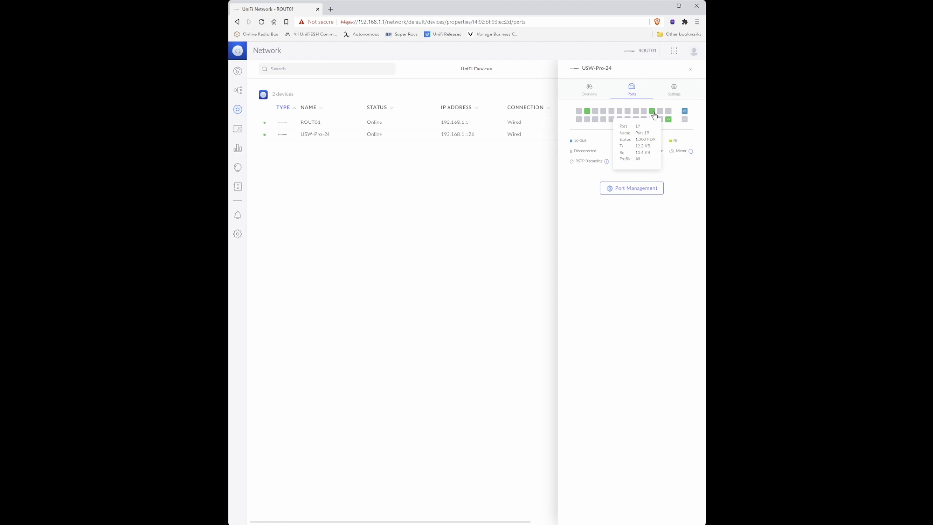
pyautogui.click(676, 90)
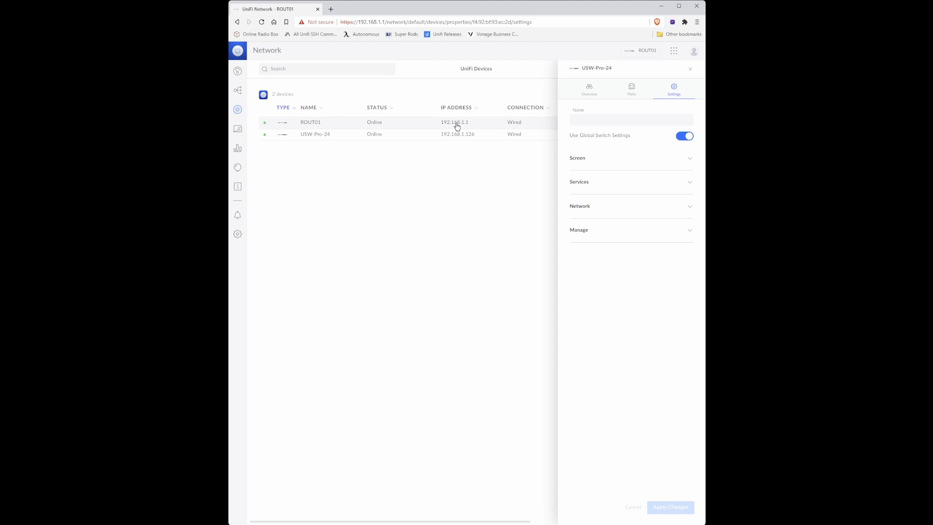
pyautogui.click(428, 134)
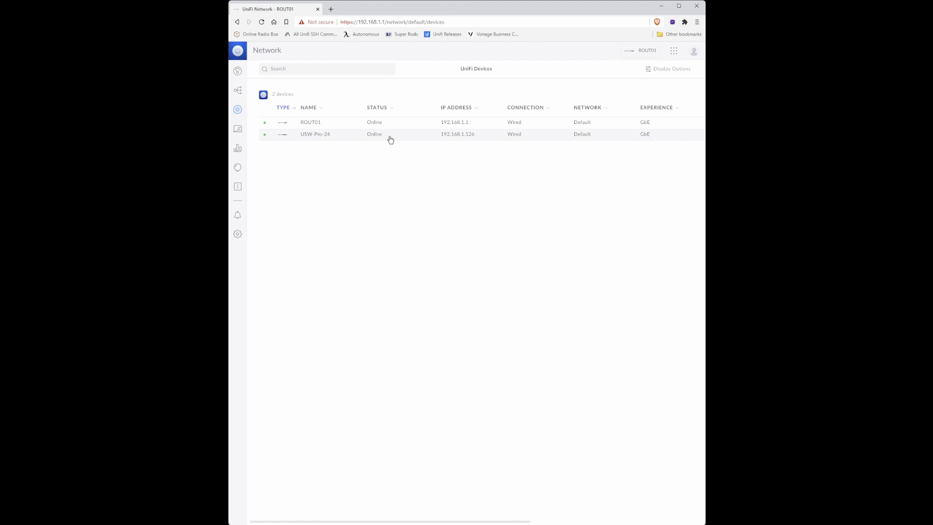
# Step: Set the USW-Pro-24 screen's night mode to begin at 09:00 PM and end at 07:00 AM, and apply the changes
pyautogui.click(392, 139)
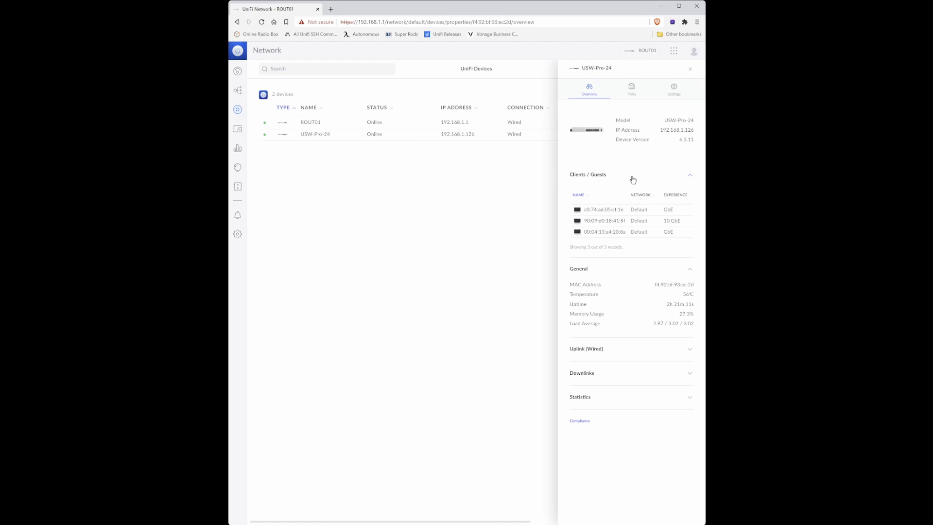
pyautogui.click(669, 91)
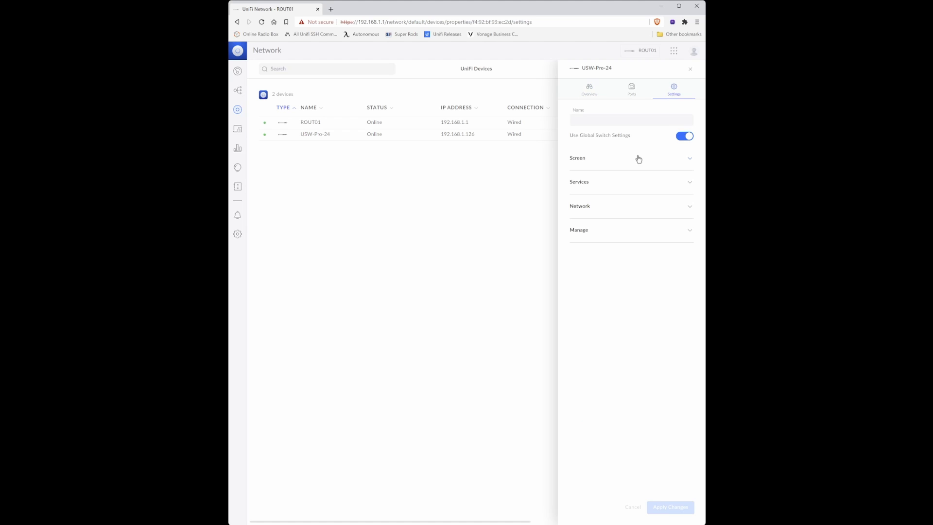
pyautogui.click(690, 160)
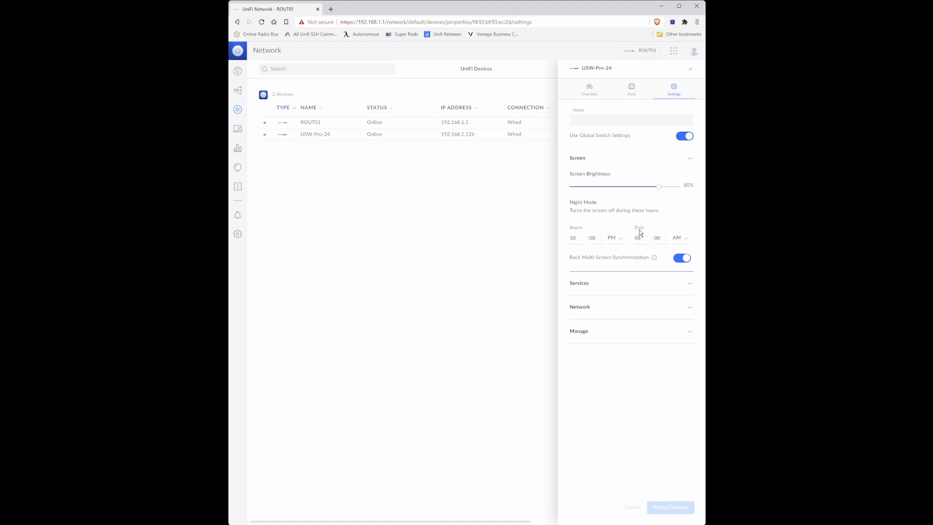
pyautogui.click(582, 240)
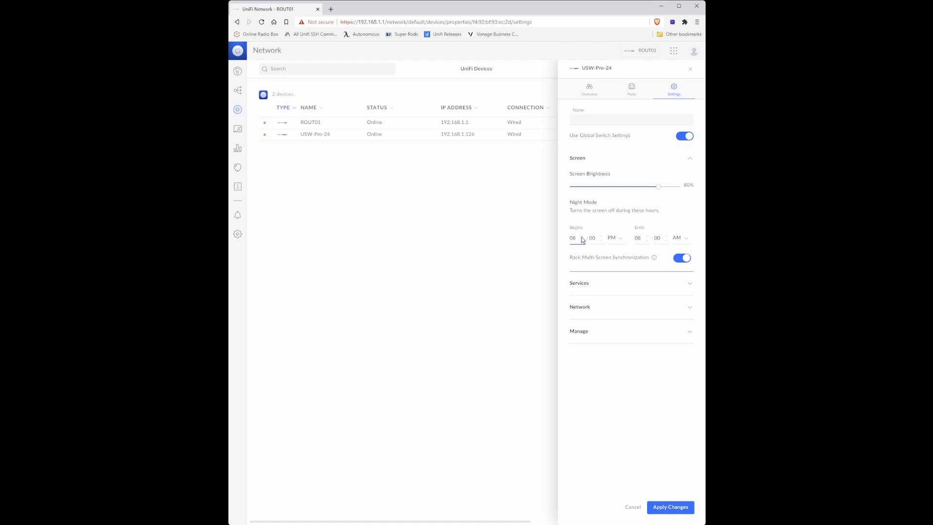
pyautogui.click(582, 236)
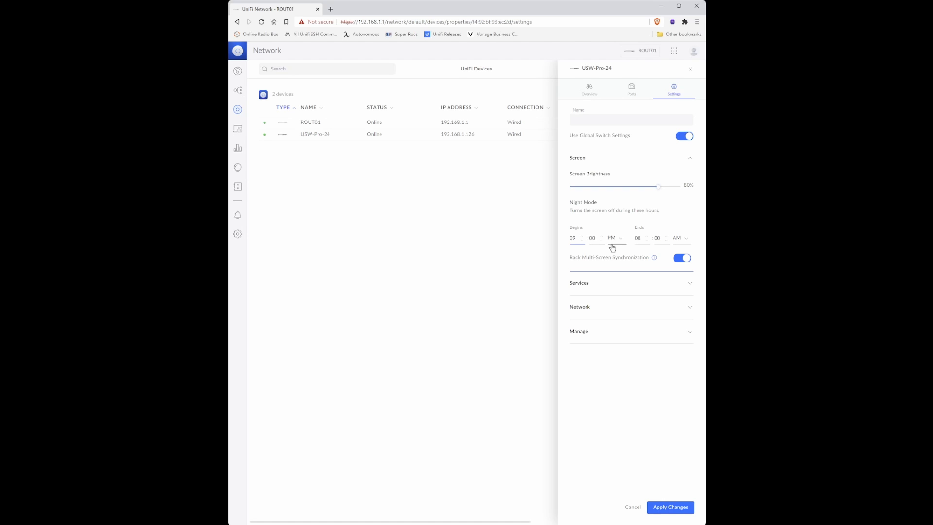
pyautogui.click(647, 240)
pyautogui.click(647, 240)
pyautogui.click(674, 511)
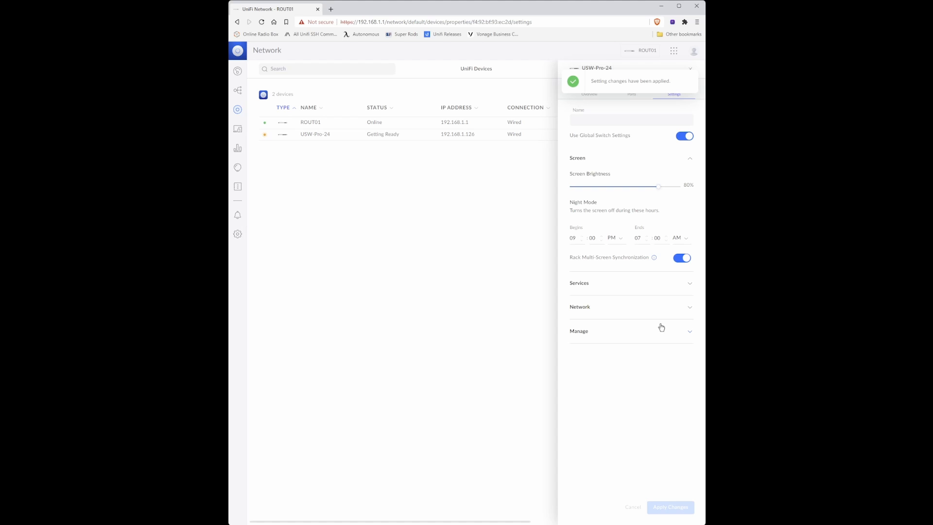
# Step: Switch the USW-Pro-24's IP configuration to Static IP with address 192.168.1.2 and preferred DNS 192.168.1.1
pyautogui.click(690, 284)
pyautogui.click(691, 284)
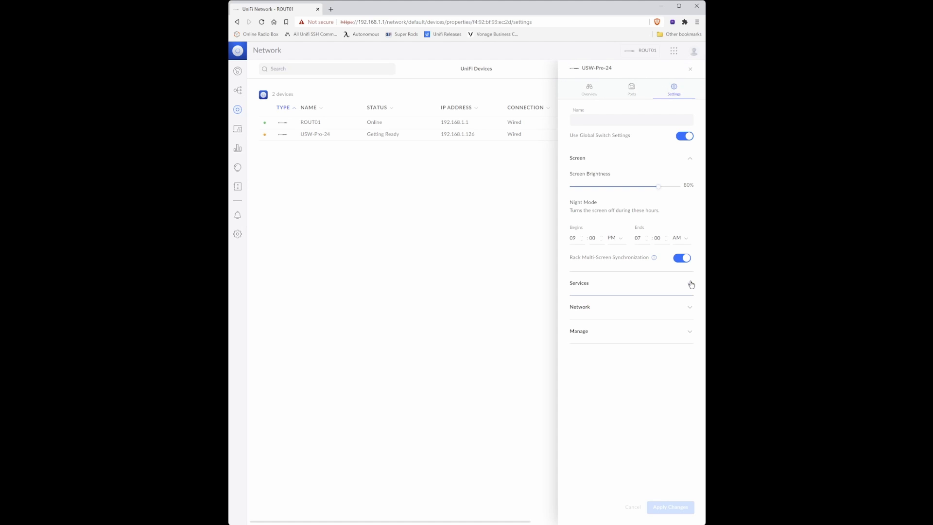
pyautogui.click(691, 307)
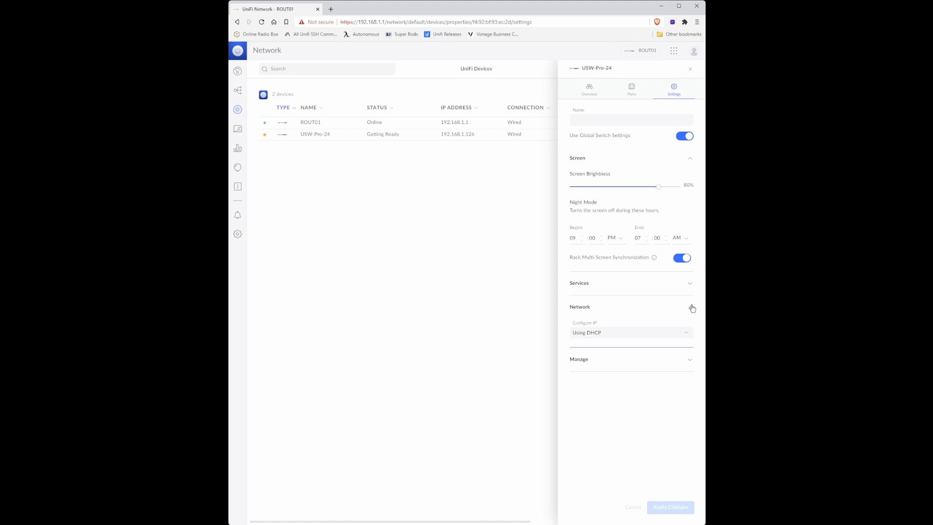
pyautogui.click(640, 335)
pyautogui.click(603, 357)
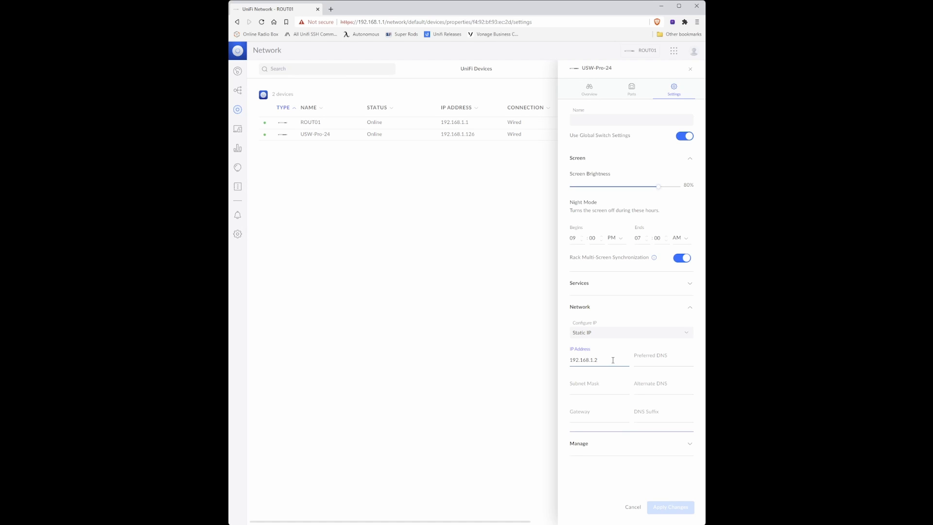
pyautogui.click(665, 363)
pyautogui.write('192.168.1.1')
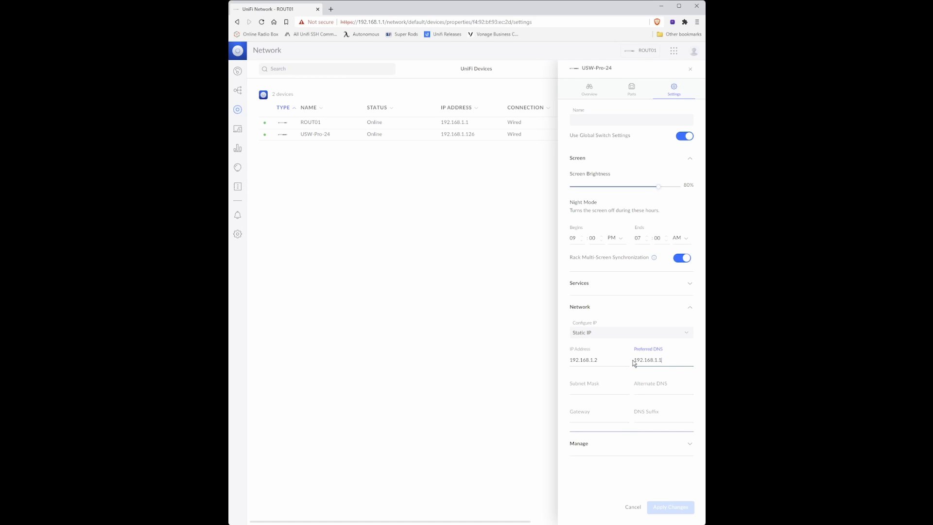
# Step: Set the subnet mask to 255.255.255.0 and the gateway to 192.168.1.1, apply the changes and close the switch's settings
pyautogui.click(604, 391)
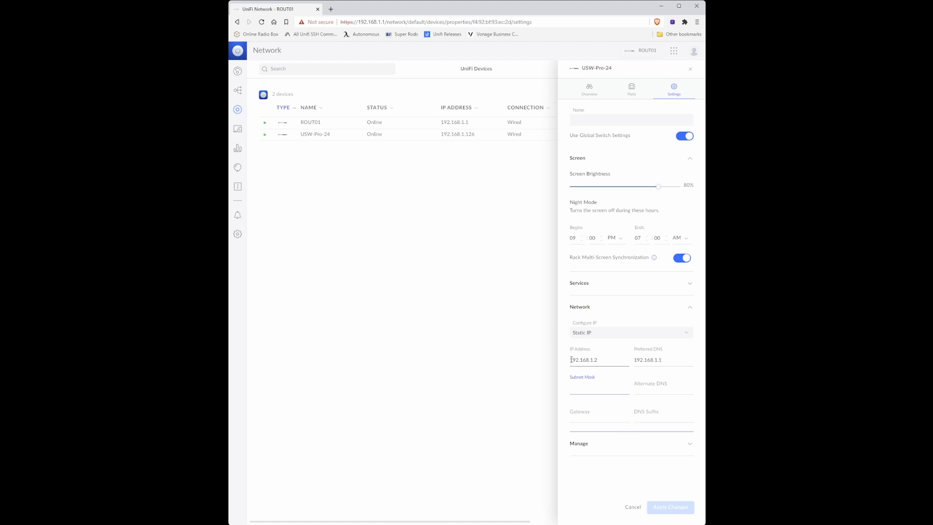
pyautogui.write('255.255.255.0')
pyautogui.click(596, 416)
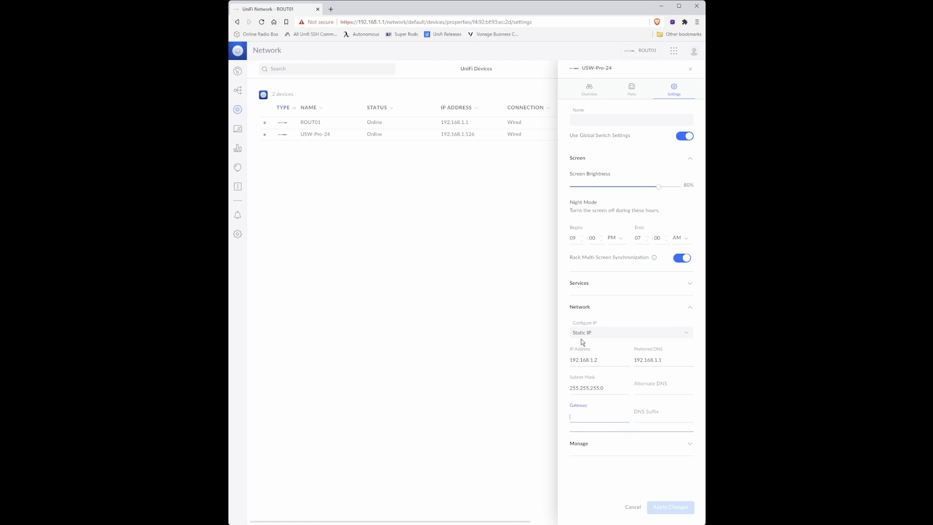
pyautogui.write('192.168.1.1')
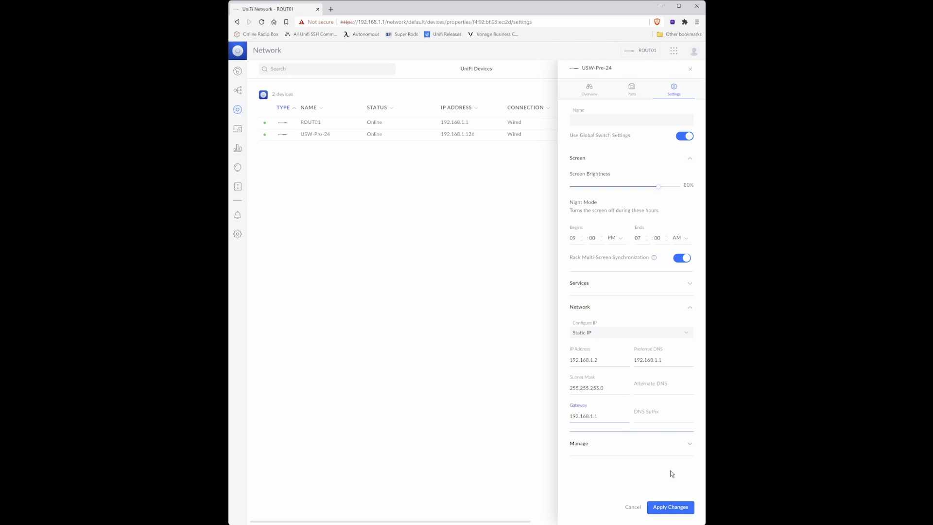
pyautogui.click(680, 508)
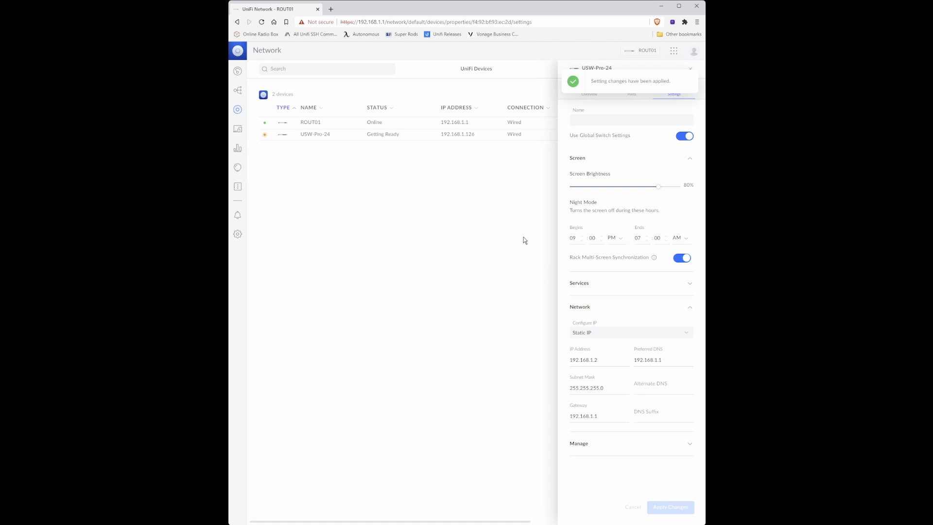
pyautogui.click(693, 73)
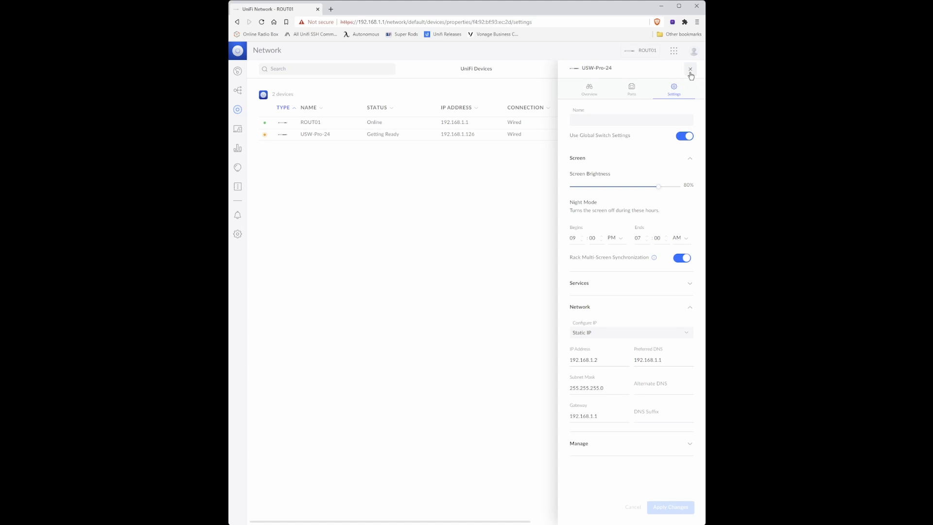
pyautogui.click(690, 71)
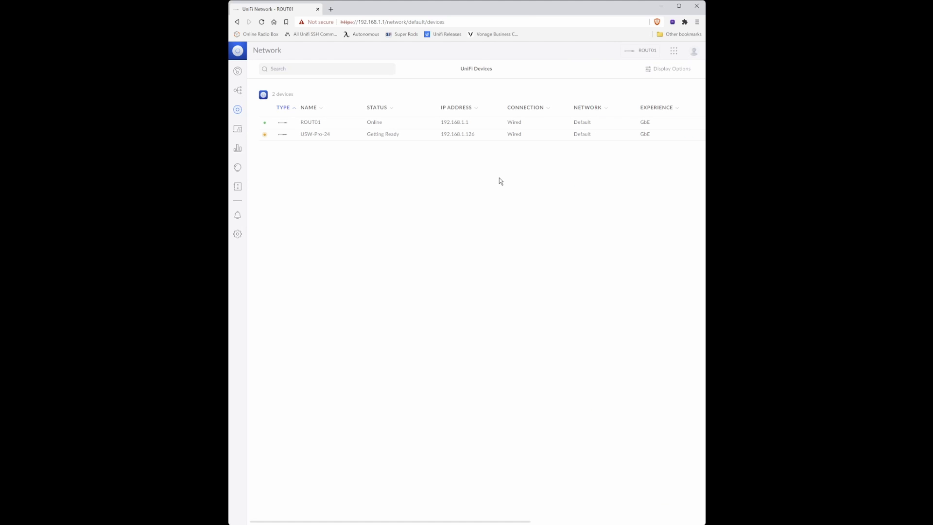